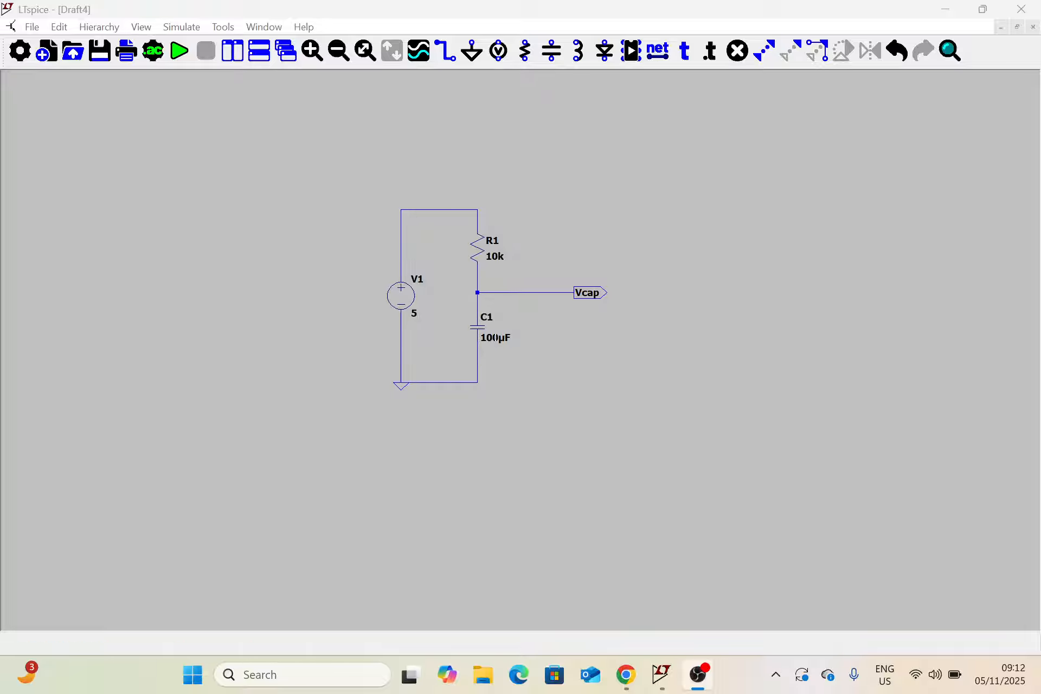
# Set the value of capacitor C1 to 100uF using a plain u for the micro prefix
pyautogui.rightClick(494, 343)
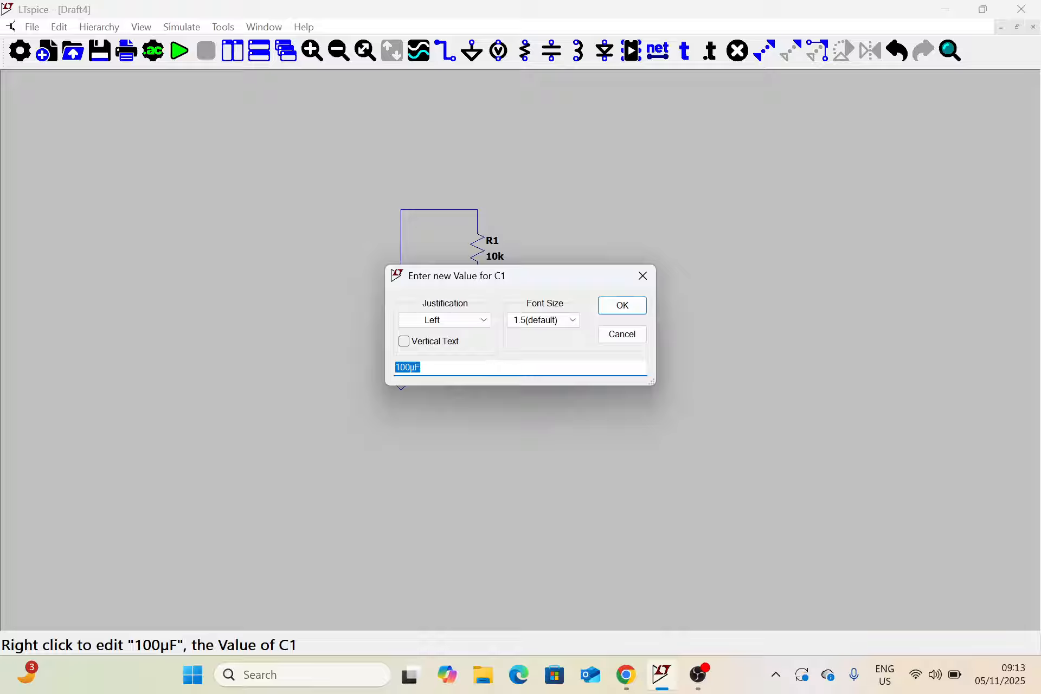
pyautogui.click(429, 371)
pyautogui.press('BackSpace')
pyautogui.press('BackSpace')
pyautogui.write('uF')
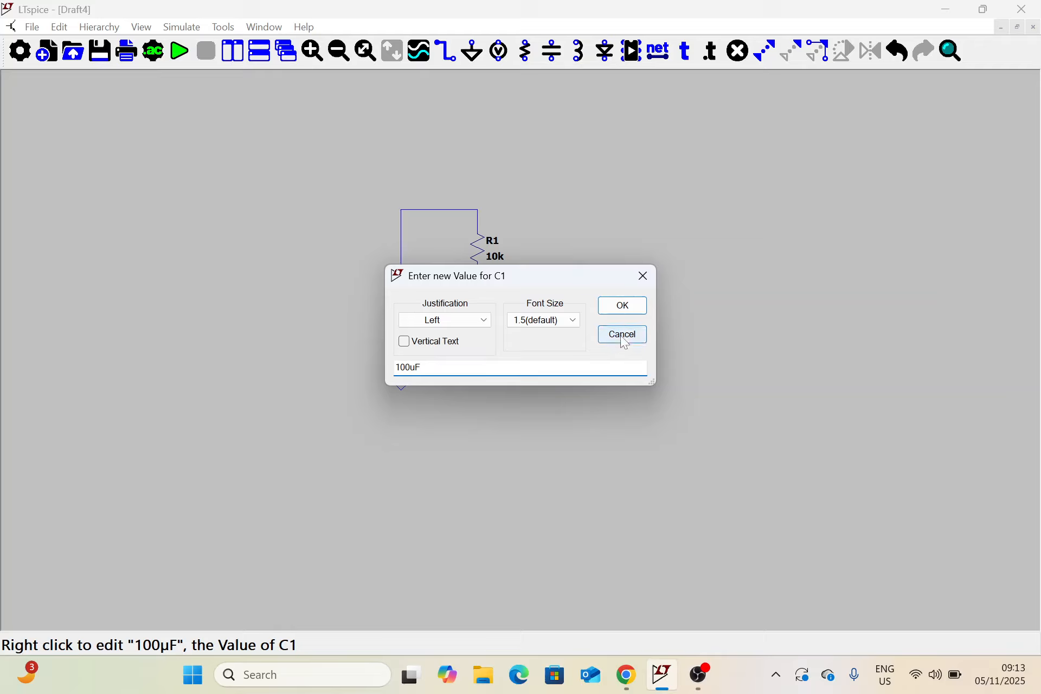
pyautogui.click(632, 313)
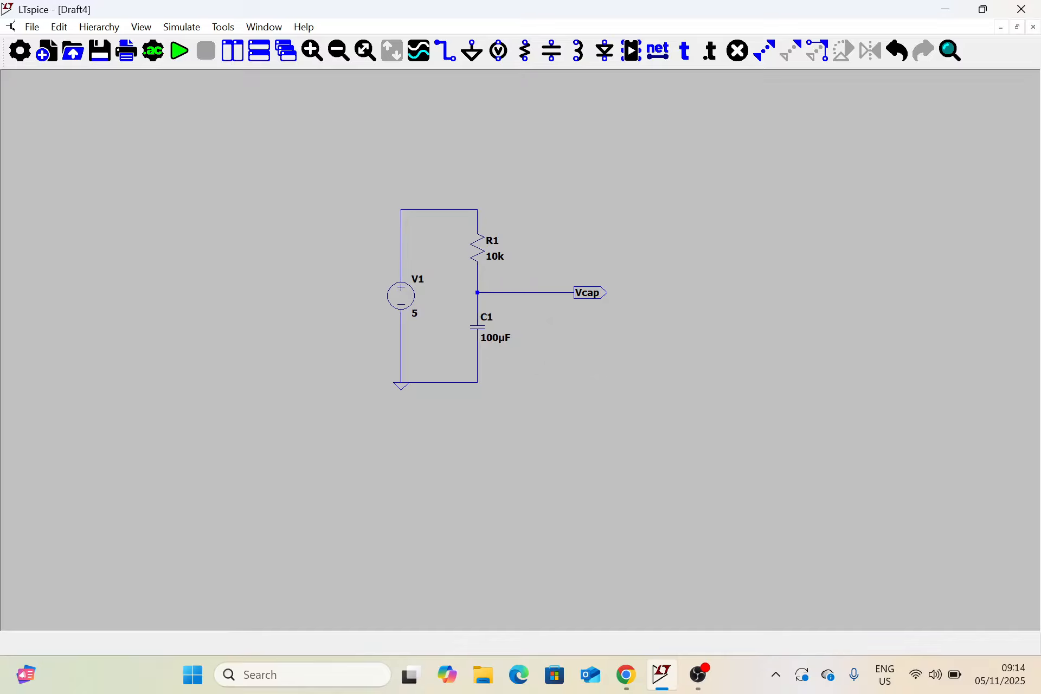
# Configure a transient analysis with a stop time of 10s and place its directive below the circuit
pyautogui.click(156, 53)
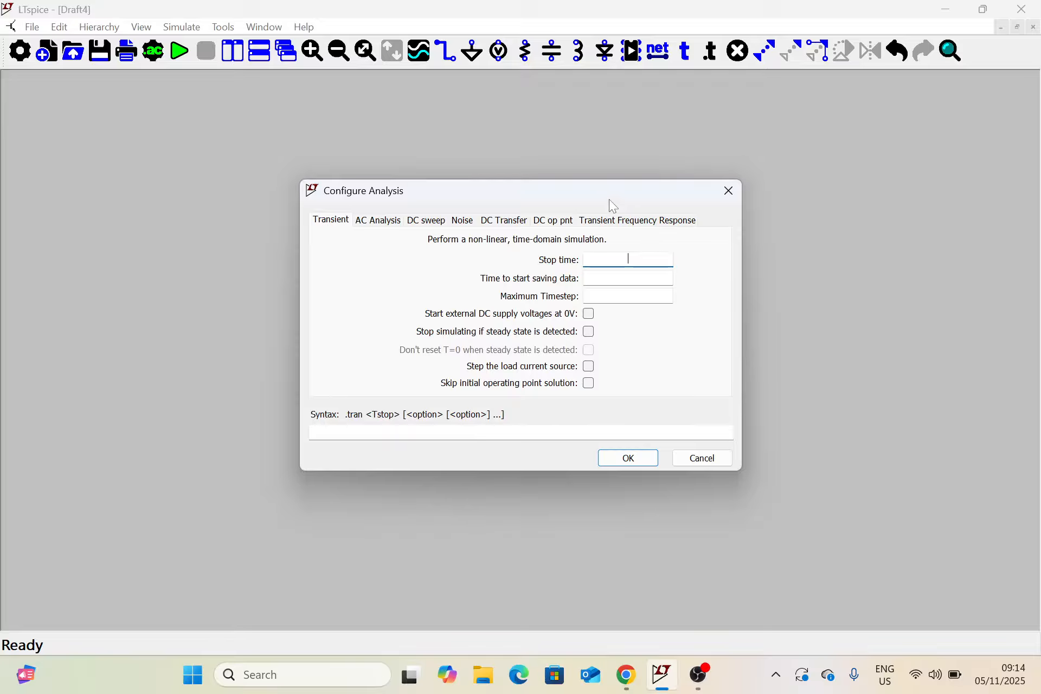
pyautogui.moveTo(605, 198); pyautogui.dragTo(859, 163)
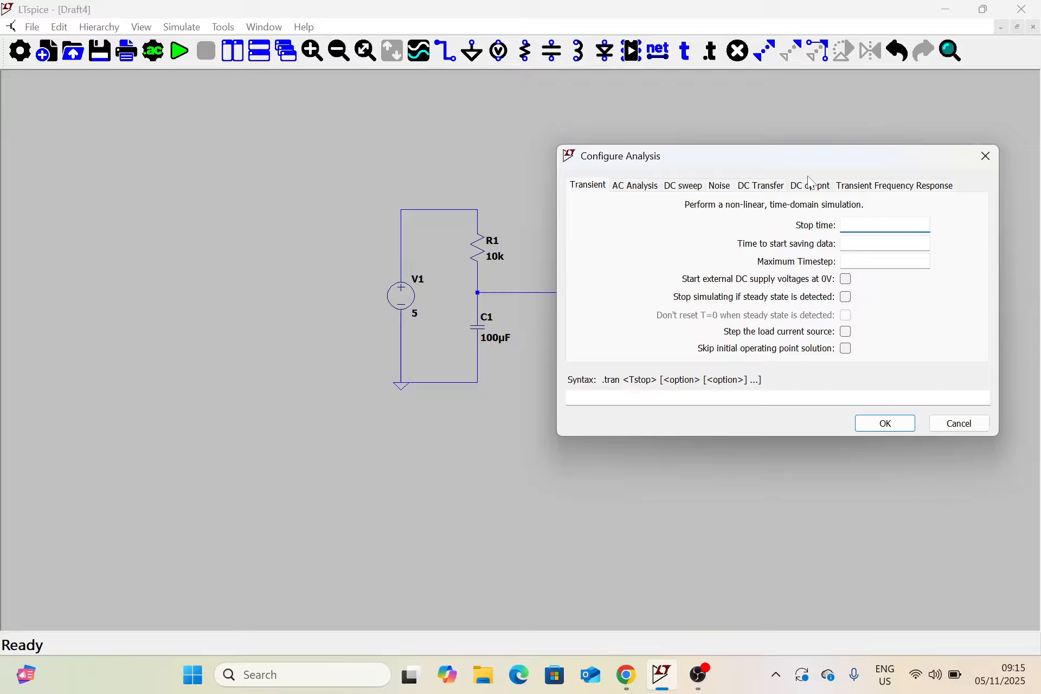
pyautogui.moveTo(795, 157)
pyautogui.mouseDown()
pyautogui.moveTo(812, 139)
pyautogui.moveTo(789, 222)
pyautogui.moveTo(794, 172)
pyautogui.mouseUp()
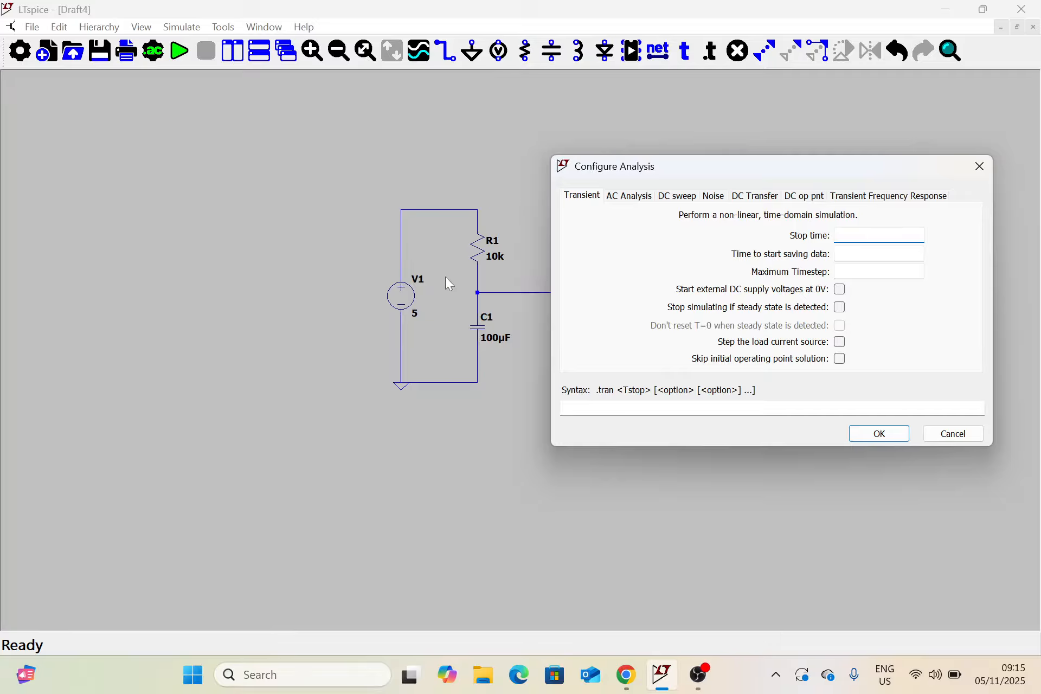
pyautogui.moveTo(764, 167); pyautogui.dragTo(820, 156)
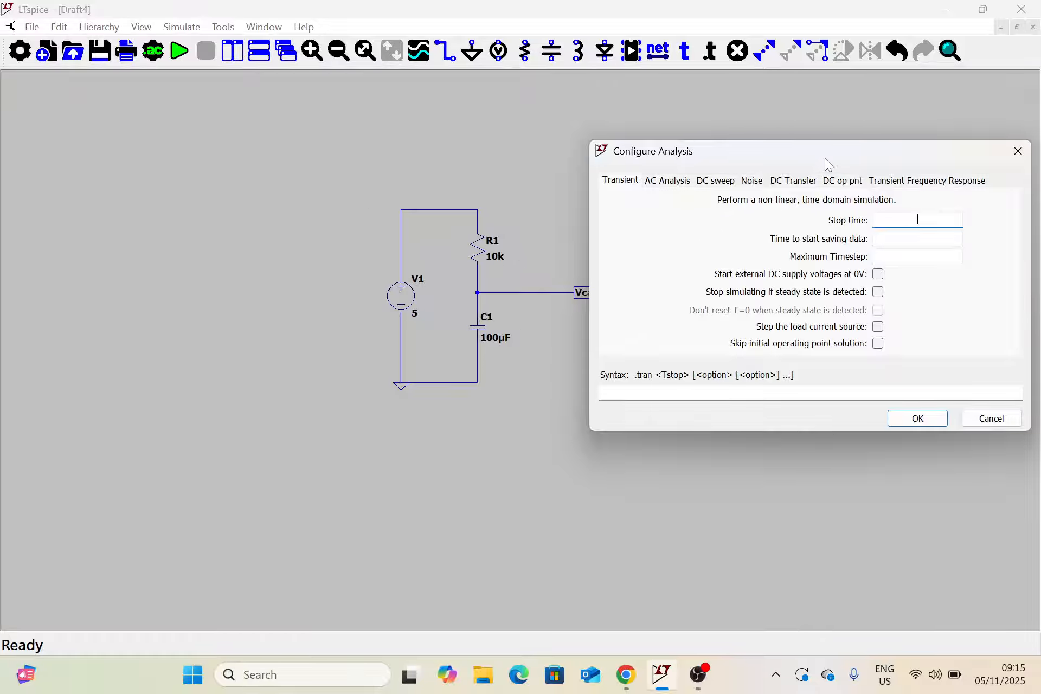
pyautogui.moveTo(832, 152); pyautogui.dragTo(757, 158)
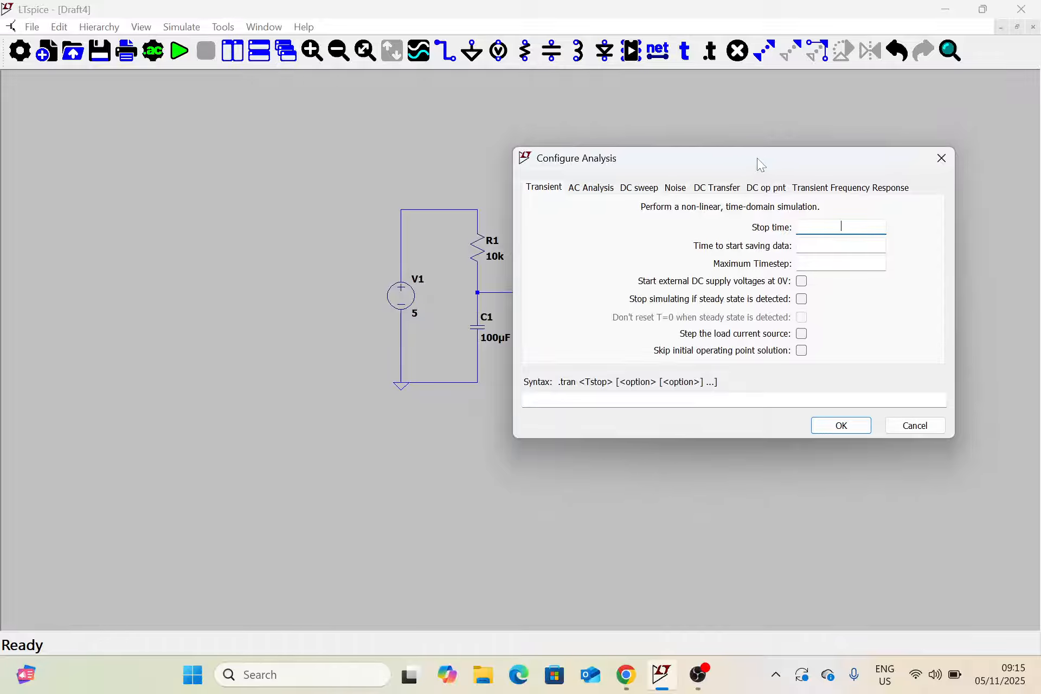
pyautogui.write('10s')
pyautogui.click(849, 425)
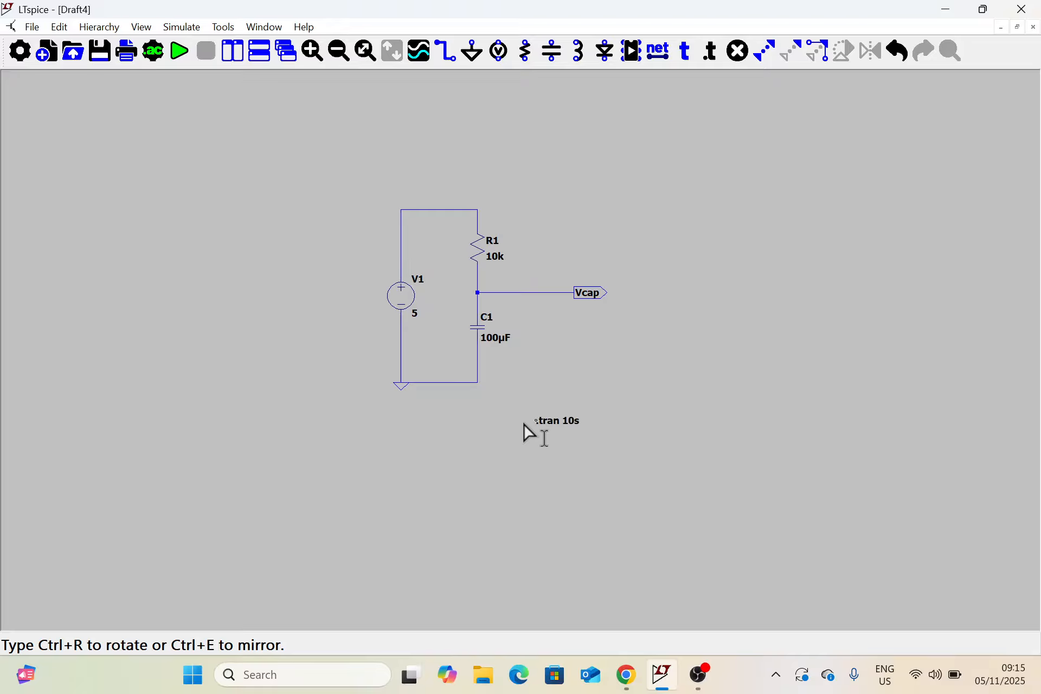
pyautogui.click(474, 415)
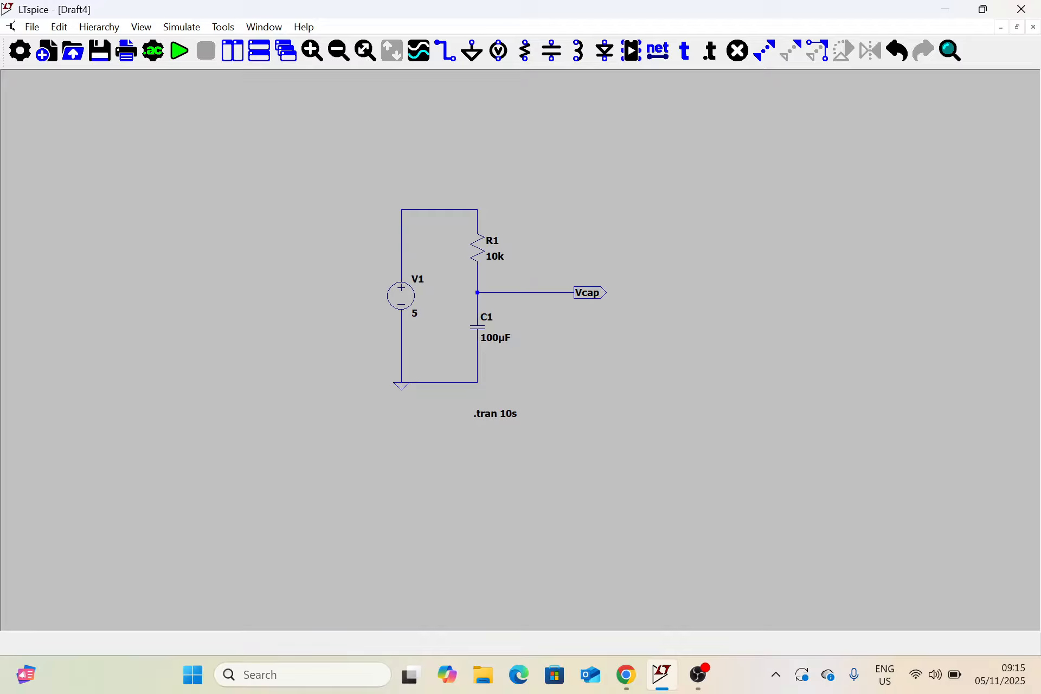
# Run the transient simulation to view the voltage at Vcap, and return to the maximized schematic
pyautogui.click(179, 51)
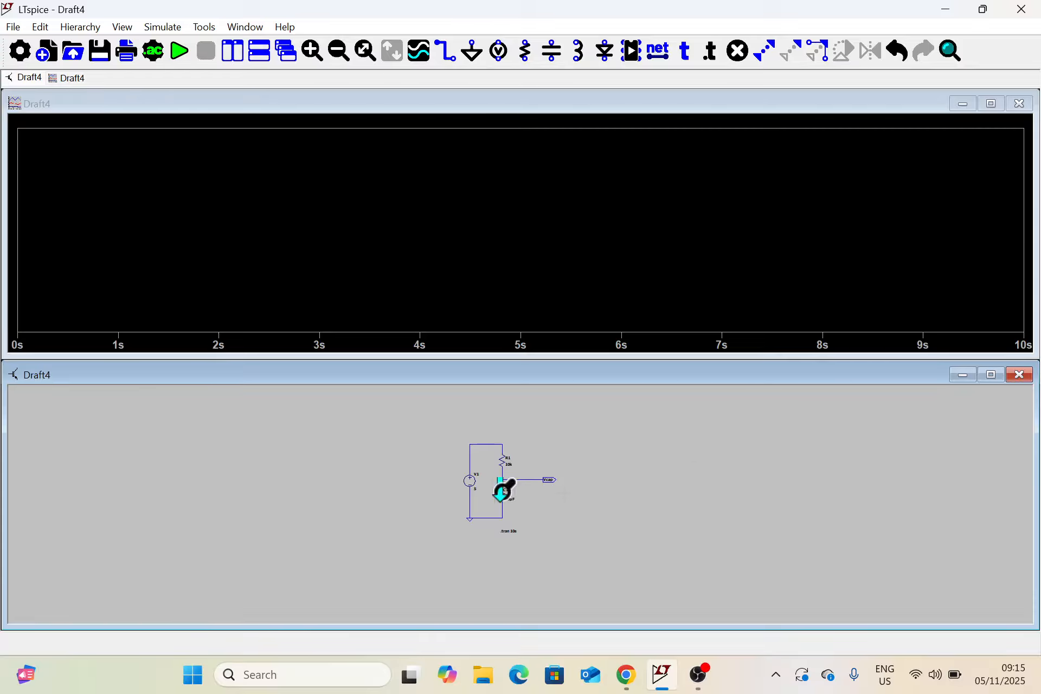
pyautogui.scroll(2, 493, 491)
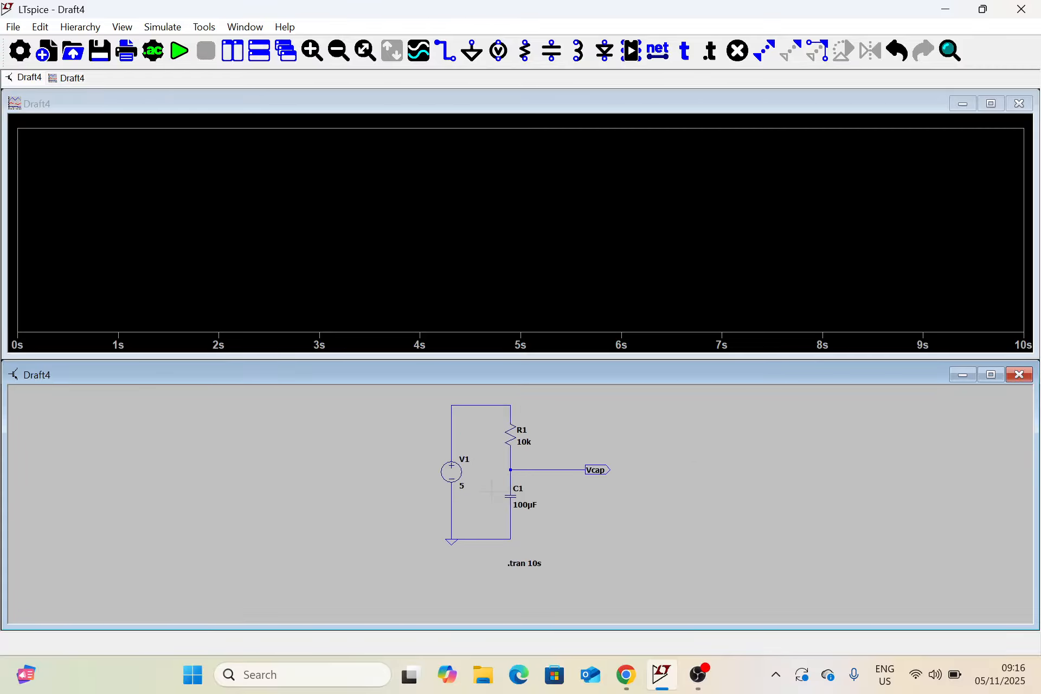
pyautogui.click(603, 465)
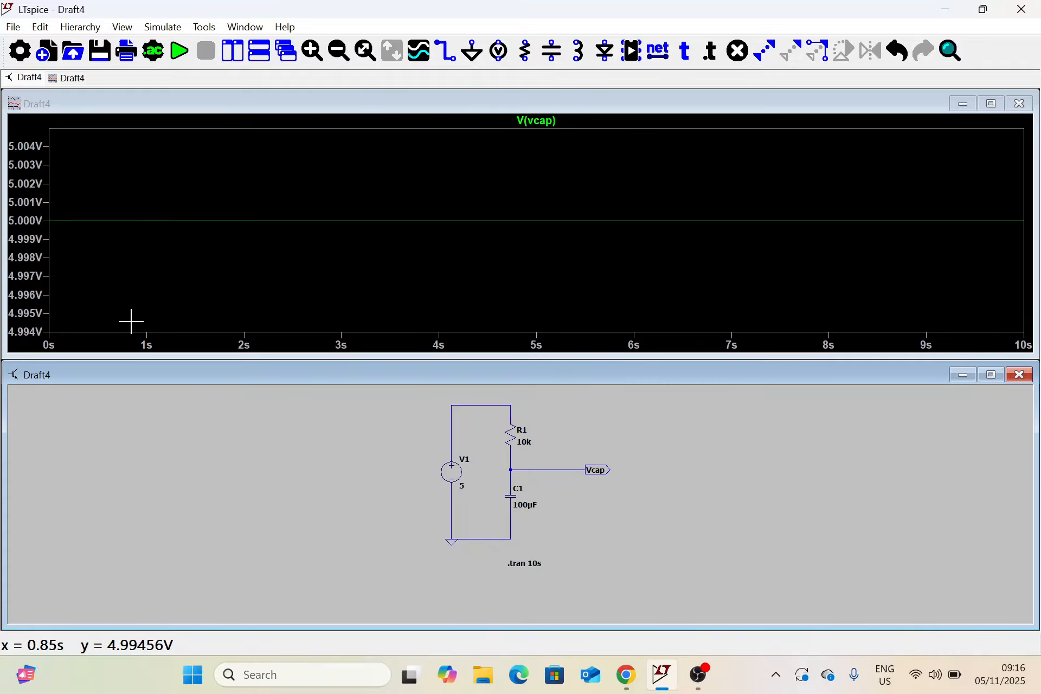
pyautogui.click(1022, 106)
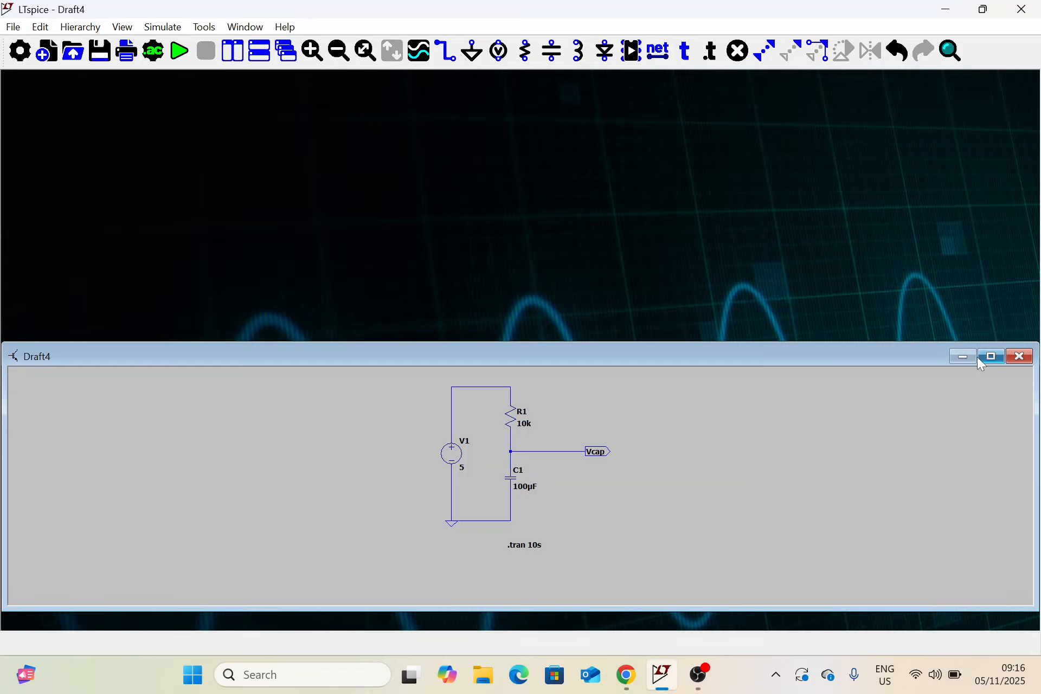
pyautogui.click(994, 356)
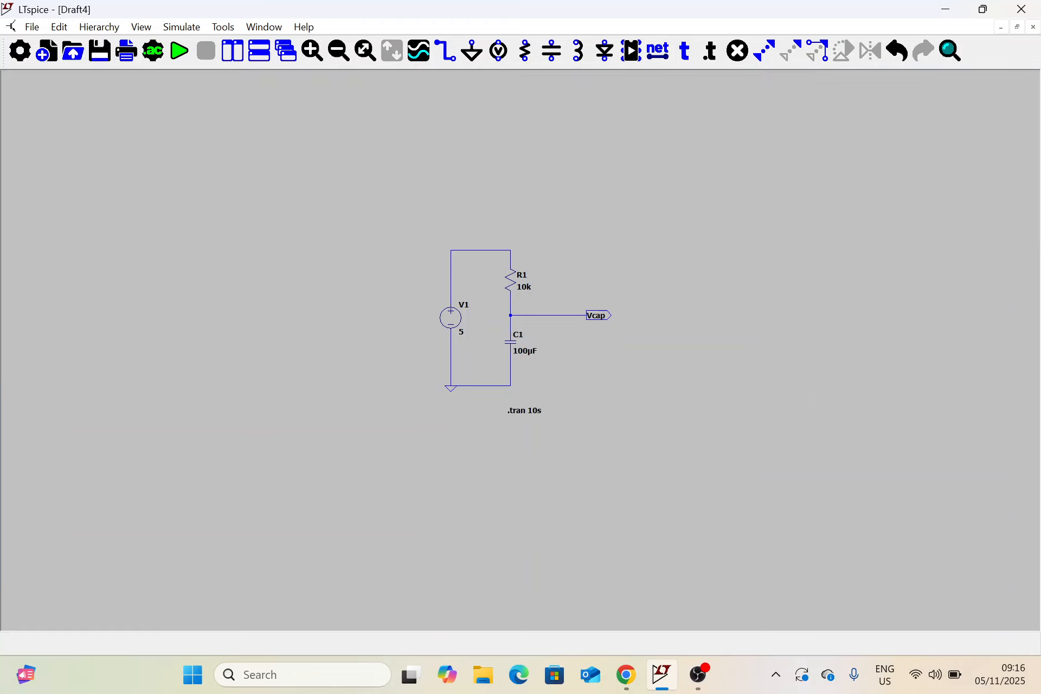
# Write a new SPICE directive ".ic V(Vcap)=0" to set the capacitor's initial voltage
pyautogui.click(713, 52)
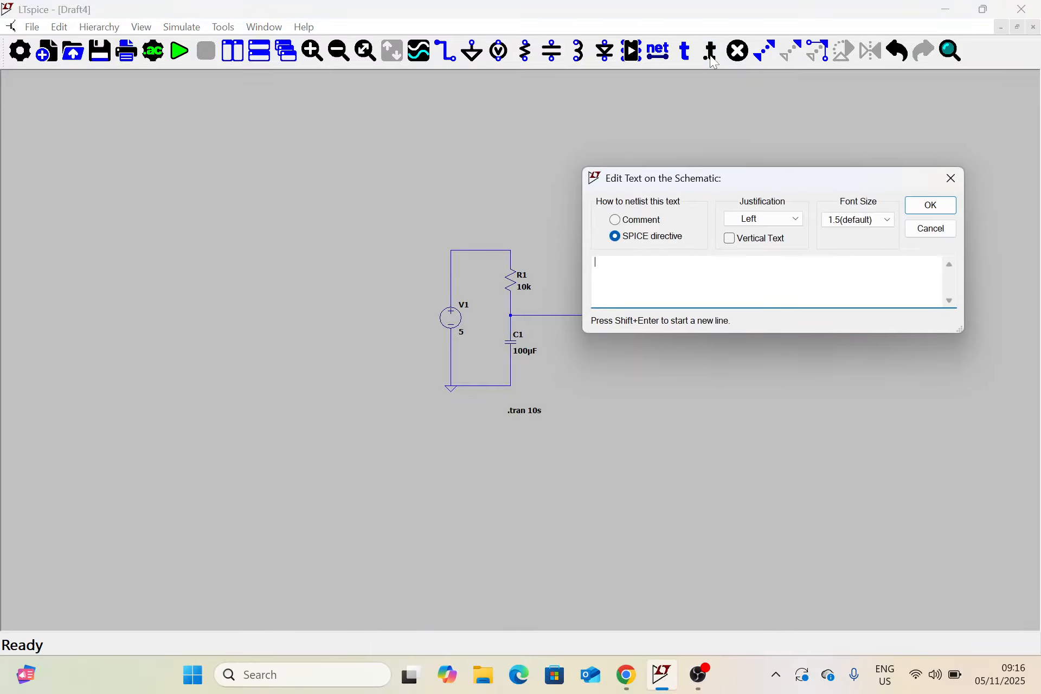
pyautogui.write('.ic')
pyautogui.write('V(Vcap)=0')
pyautogui.moveTo(776, 175); pyautogui.dragTo(718, 413)
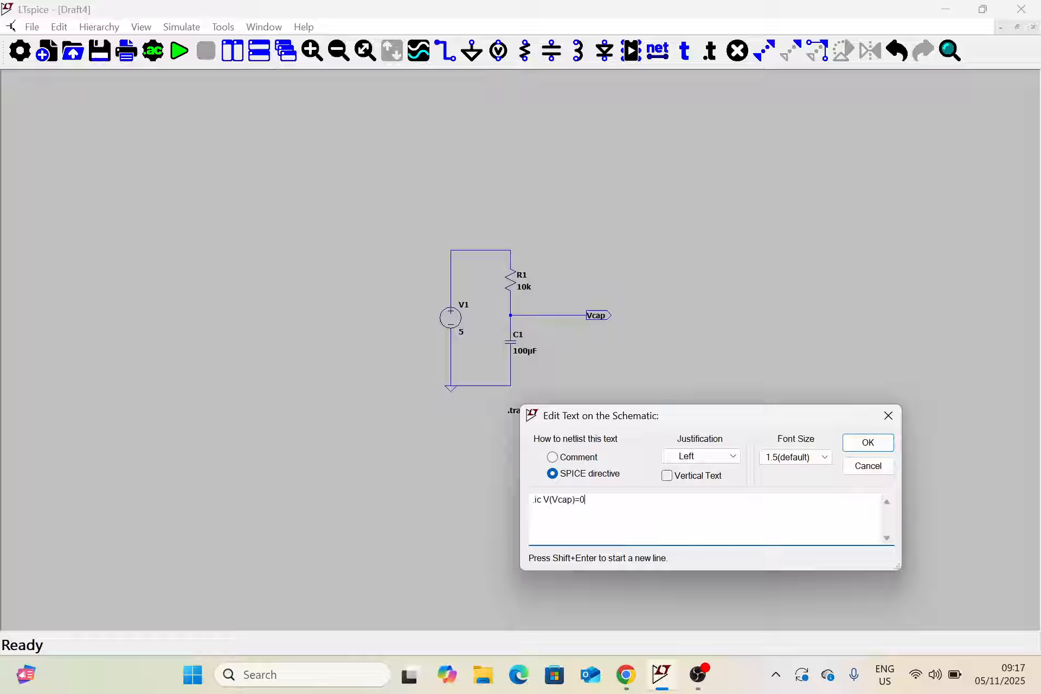
# Accept the initial-condition directive and place it just below the value of capacitor C1
pyautogui.hotkey('shift', 'Left')
pyautogui.press('Right')
pyautogui.hotkey('shift', 'Right')
pyautogui.hotkey('shift', 'Right')
pyautogui.hotkey('shift', 'Right')
pyautogui.hotkey('shift', 'Right')
pyautogui.hotkey('shift', 'Right')
pyautogui.hotkey('shift', 'Right')
pyautogui.press('Left')
pyautogui.hotkey('shift', 'End')
pyautogui.click(612, 506)
pyautogui.click(868, 442)
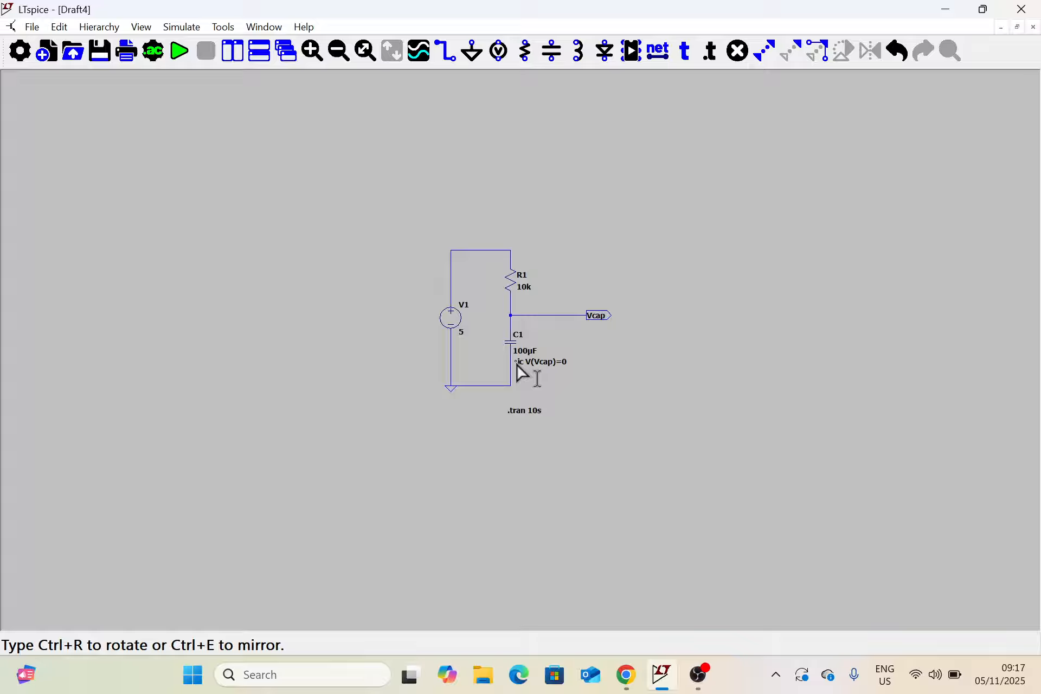
pyautogui.click(518, 366)
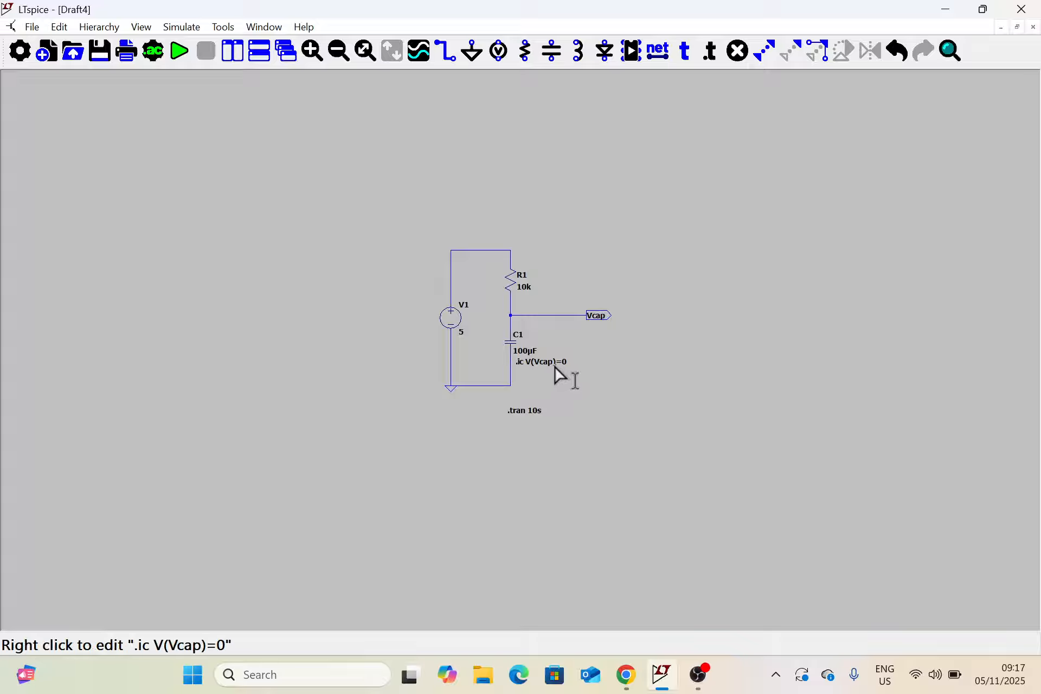
# Rerun the transient simulation with the initial condition and plot the voltage at the Vcap node
pyautogui.scroll(2, 554, 366)
pyautogui.scroll(2, 553, 367)
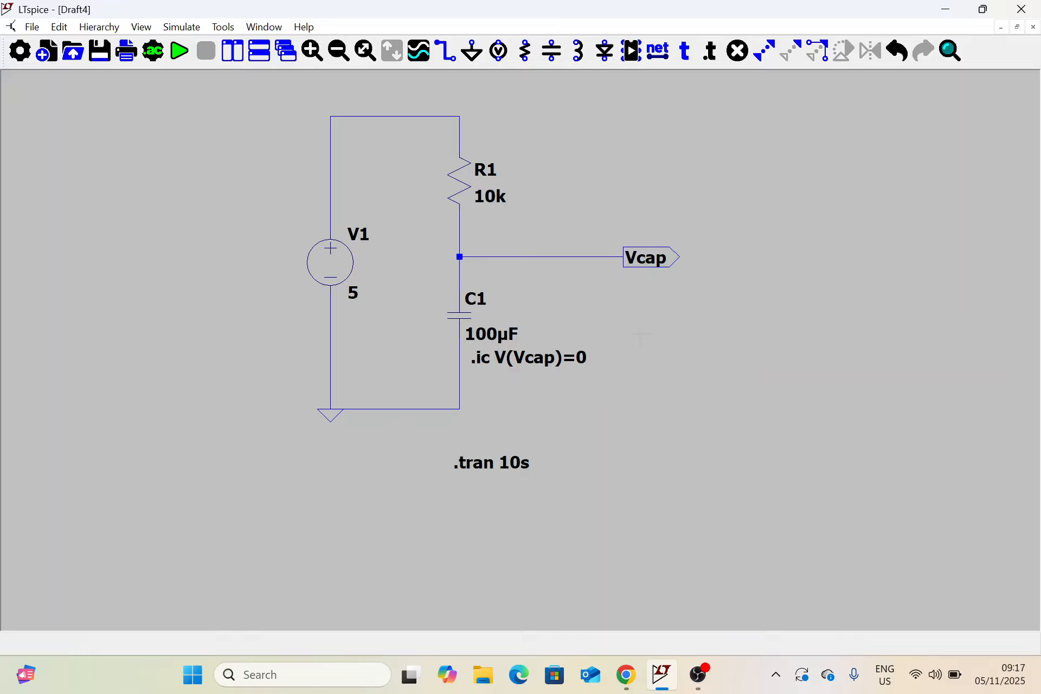
pyautogui.moveTo(641, 340); pyautogui.dragTo(657, 384)
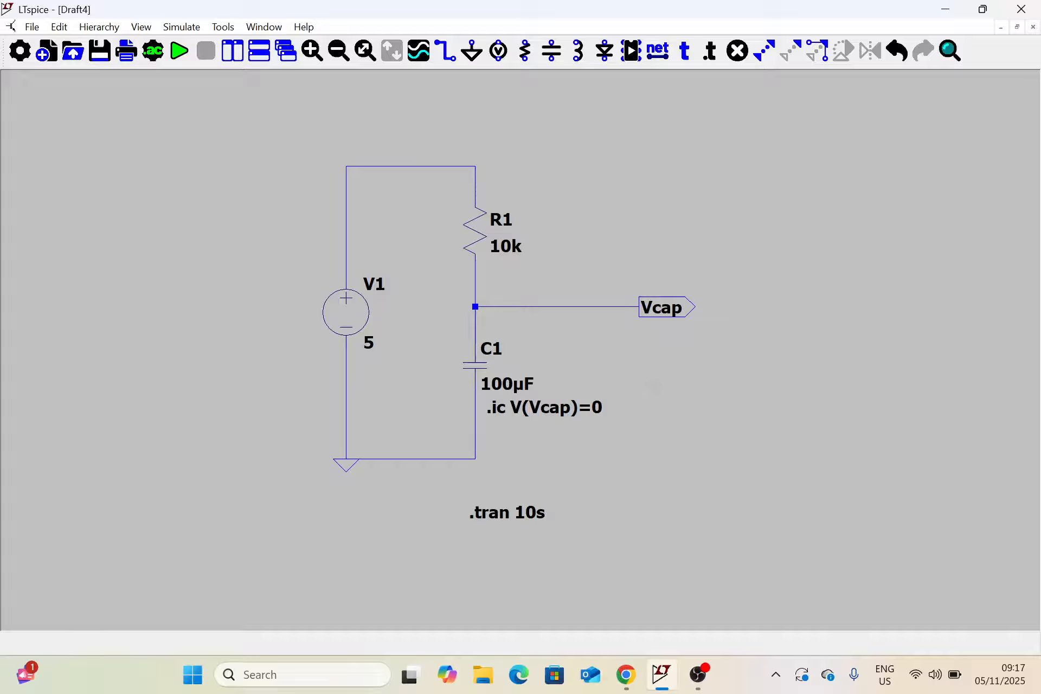
pyautogui.click(180, 61)
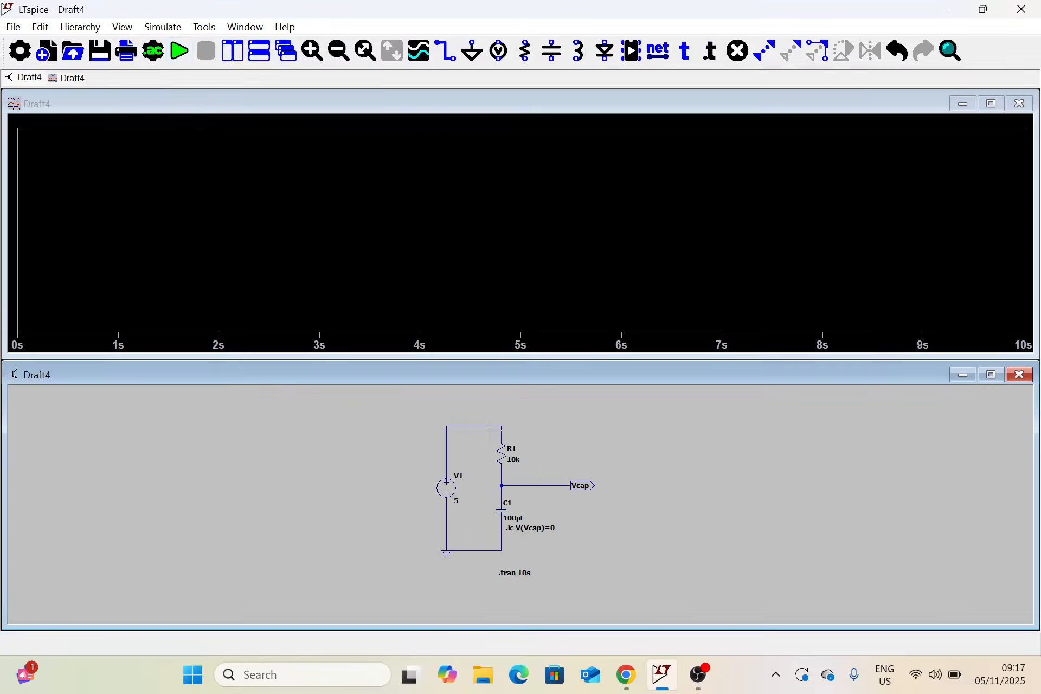
pyautogui.click(583, 486)
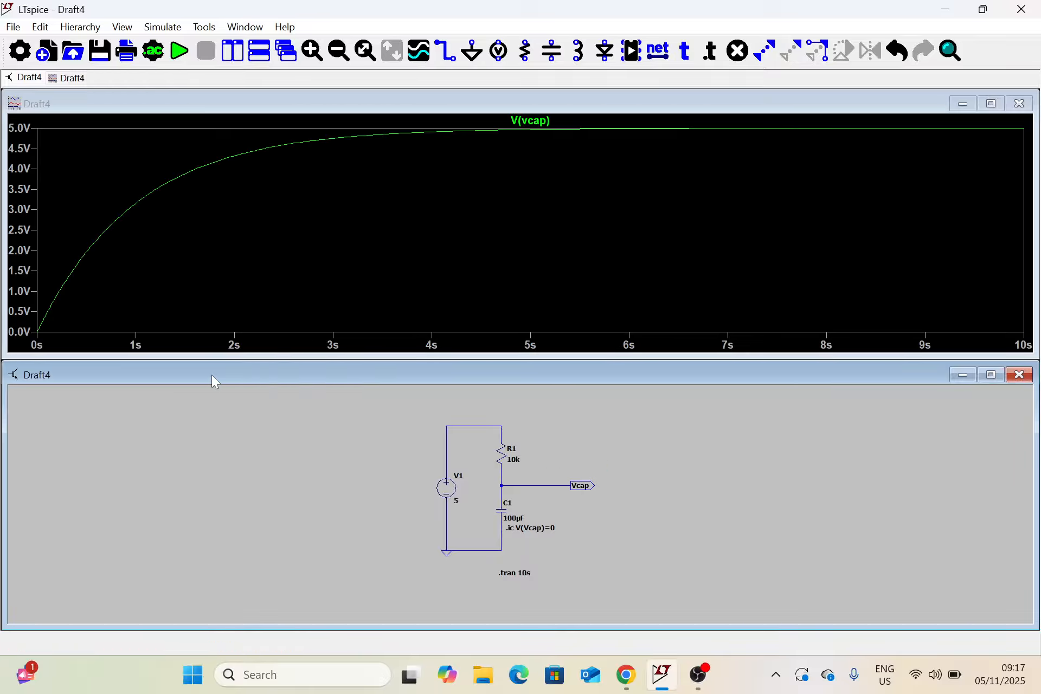